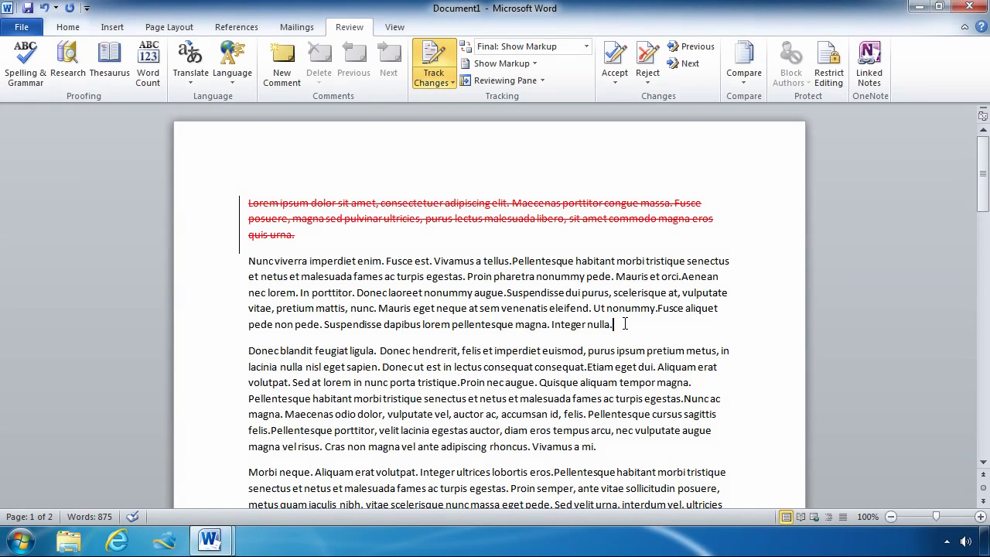
# Add a margin comment reading 'And now I can type' to the Nunc viverra paragraph.
pyautogui.moveTo(627, 324); pyautogui.dragTo(249, 261)
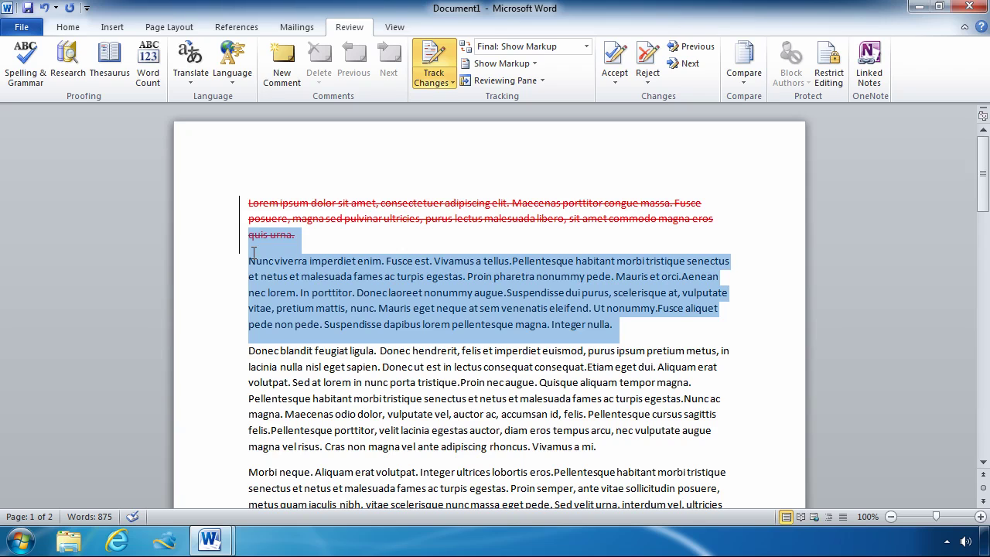
pyautogui.click(286, 72)
pyautogui.write('And now')
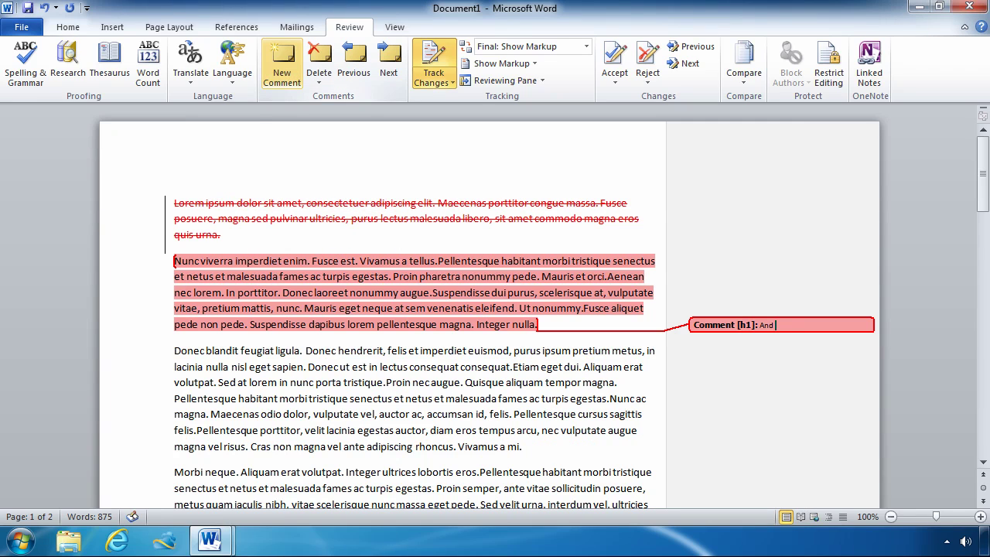
pyautogui.write(' I can type')
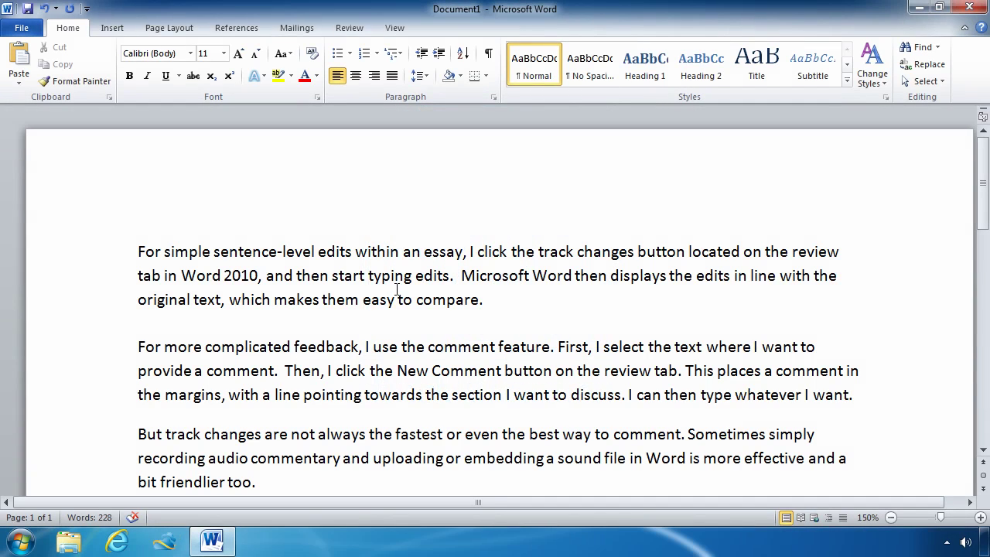
# Turn on Track Changes and capitalise 'Track Changes' in the first paragraph.
pyautogui.click(343, 28)
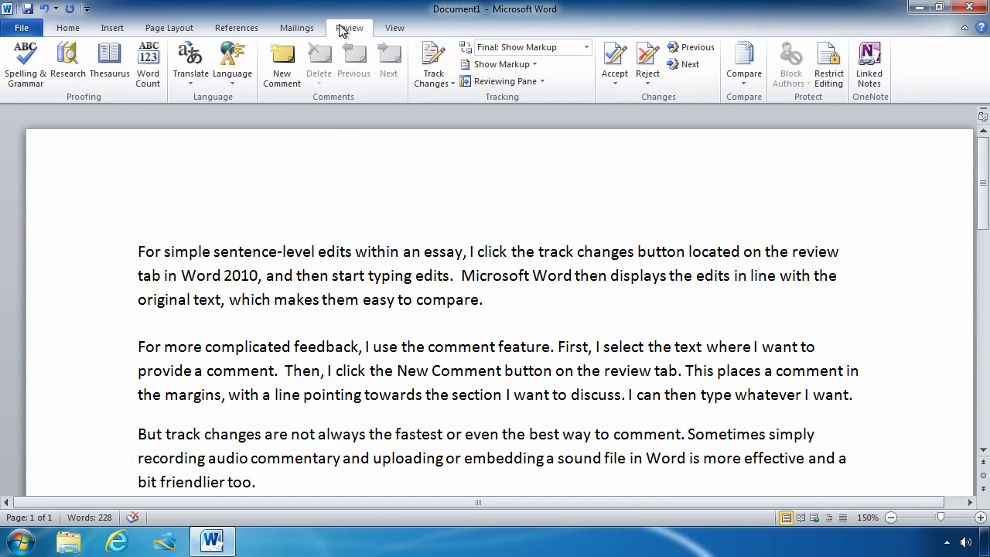
pyautogui.click(446, 56)
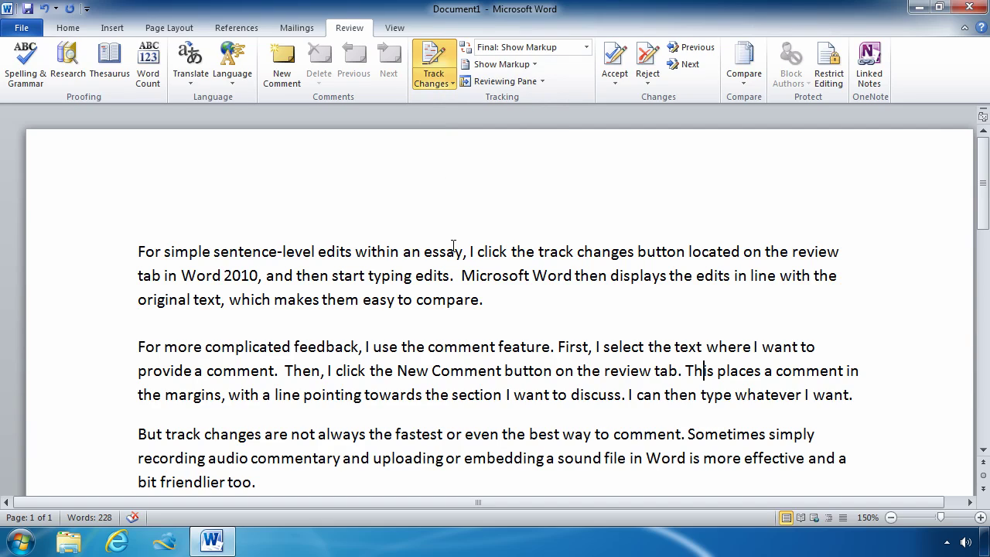
pyautogui.click(543, 251)
pyautogui.press('BackSpace')
pyautogui.write('T')
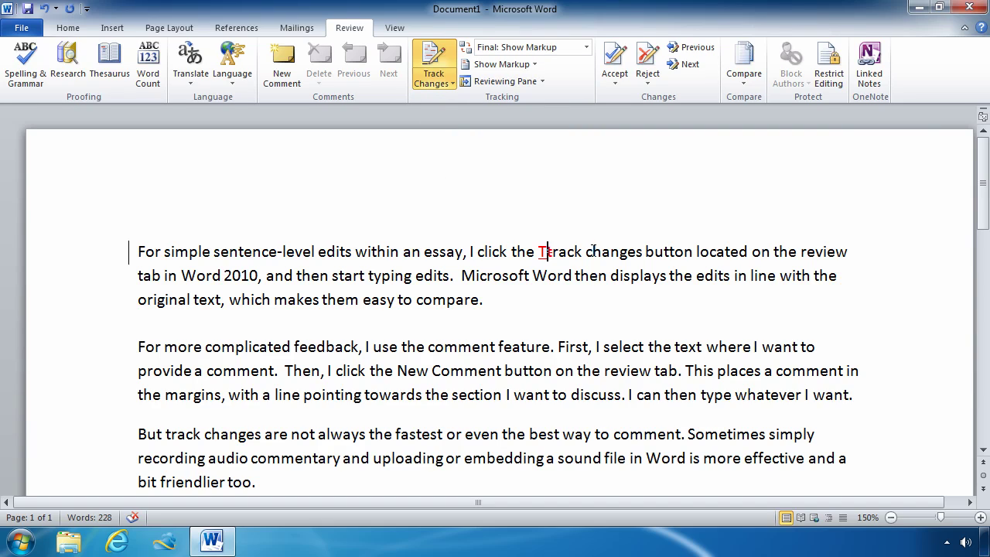
pyautogui.click(592, 252)
pyautogui.press('BackSpace')
pyautogui.write('C')
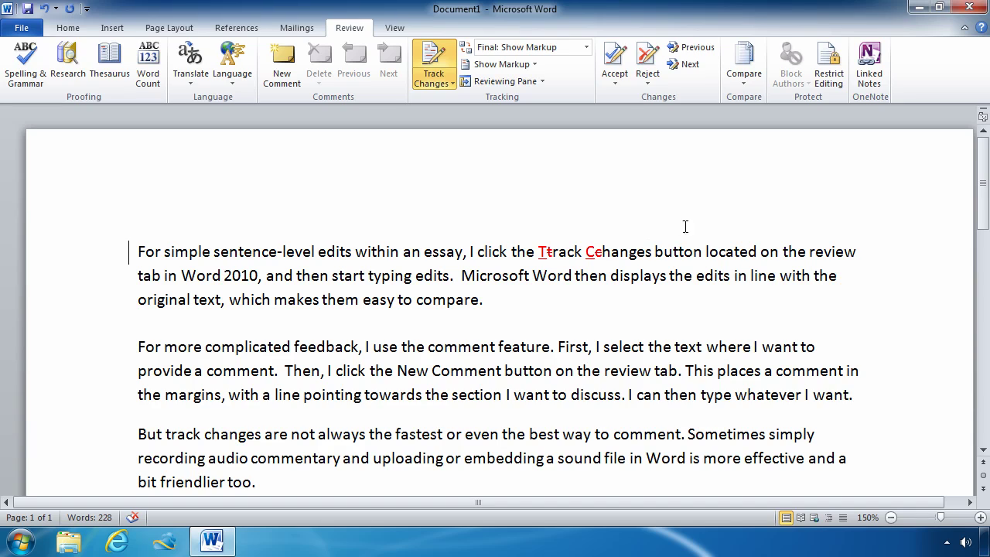
# Capitalise 'Review Tab' in the first paragraph as a tracked edit.
pyautogui.click(818, 253)
pyautogui.press('BackSpace')
pyautogui.write('R')
pyautogui.click(198, 275)
pyautogui.press('Delete')
pyautogui.write('T')
pyautogui.click(137, 346)
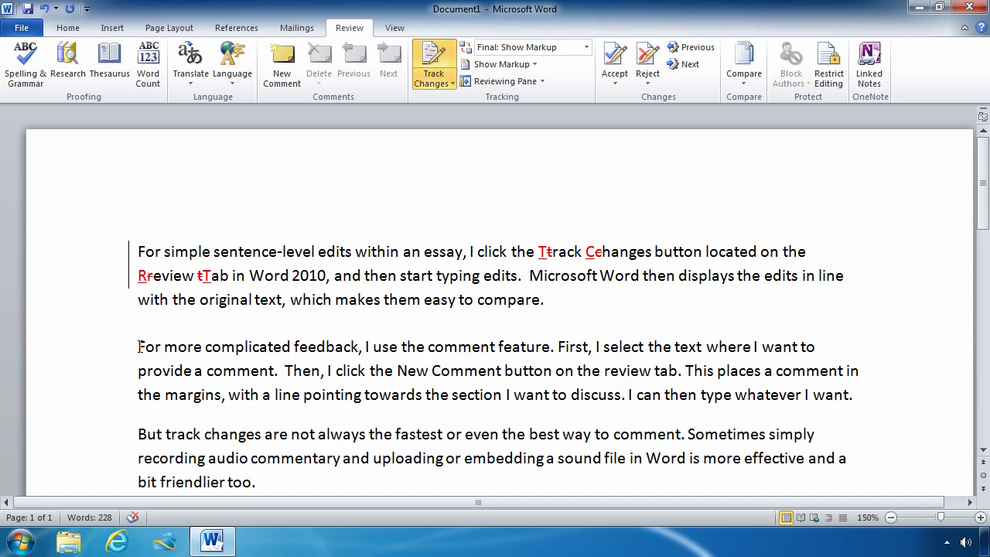
# Comment 'This paragraph, though it offers a good quick eva' on the For more complicated feedback paragraph.
pyautogui.moveTo(138, 346); pyautogui.dragTo(856, 397)
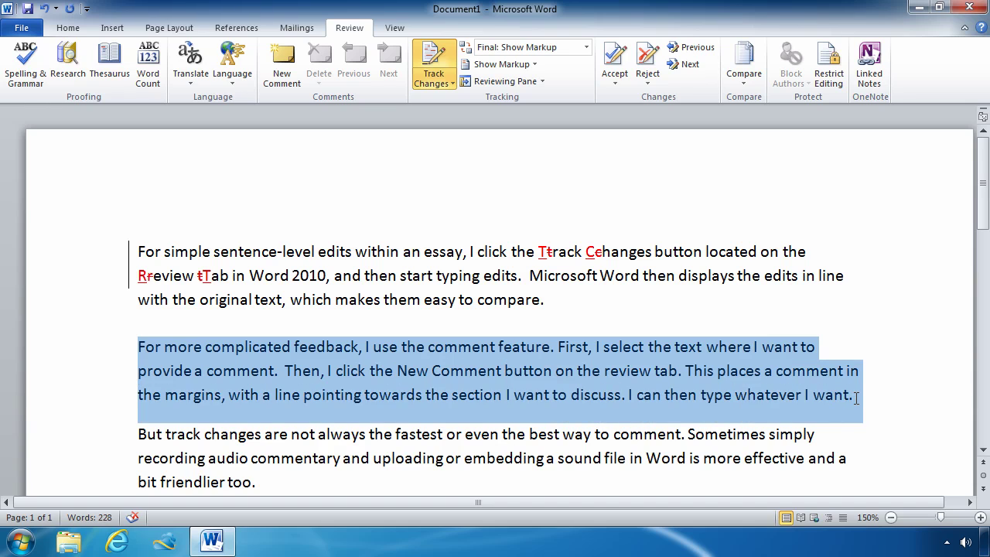
pyautogui.click(287, 54)
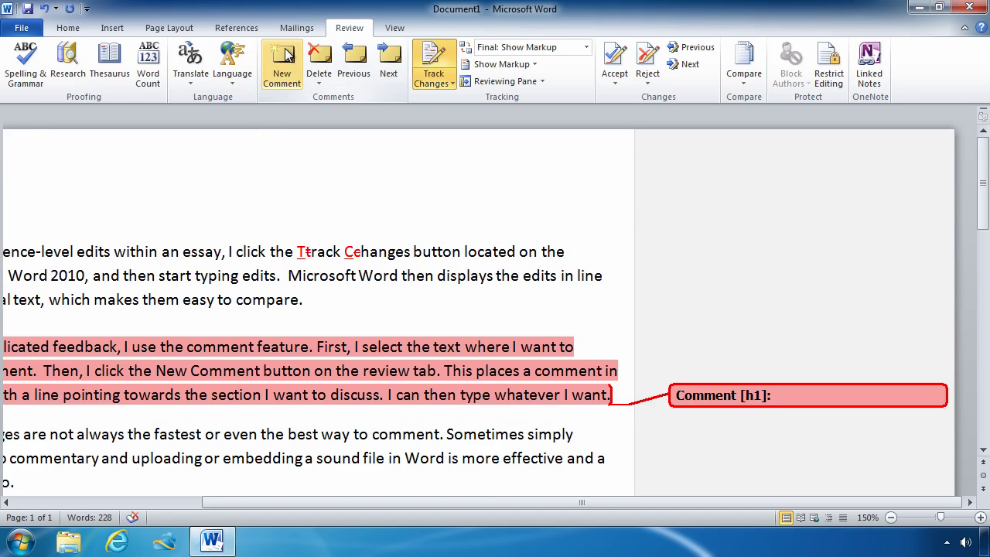
pyautogui.write('This paragraph, thoug')
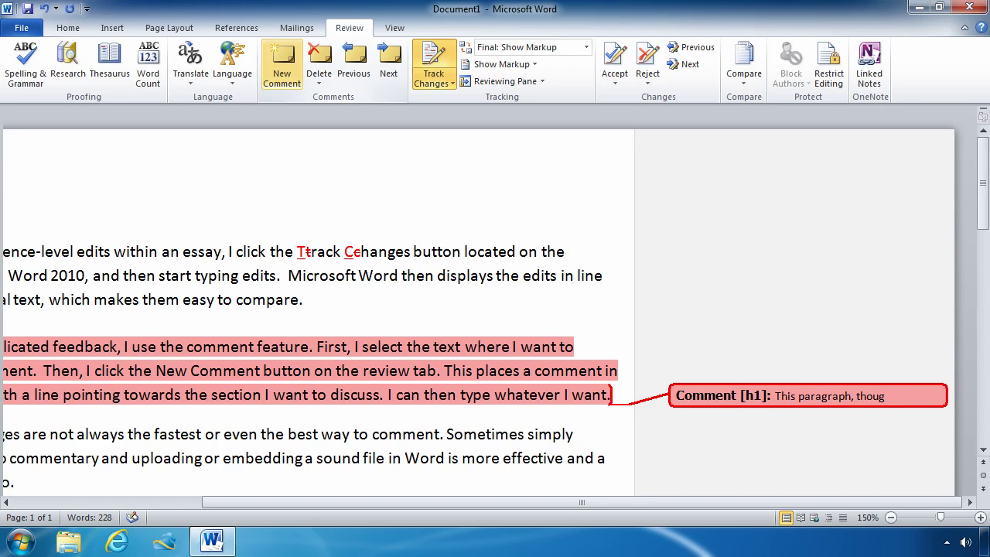
pyautogui.write('h it offers a good quick e')
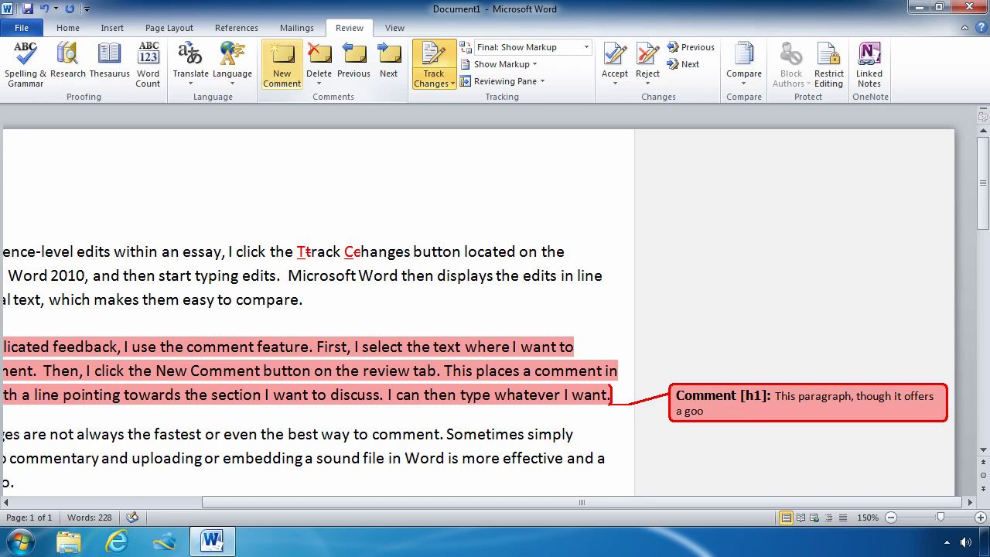
pyautogui.write('va')
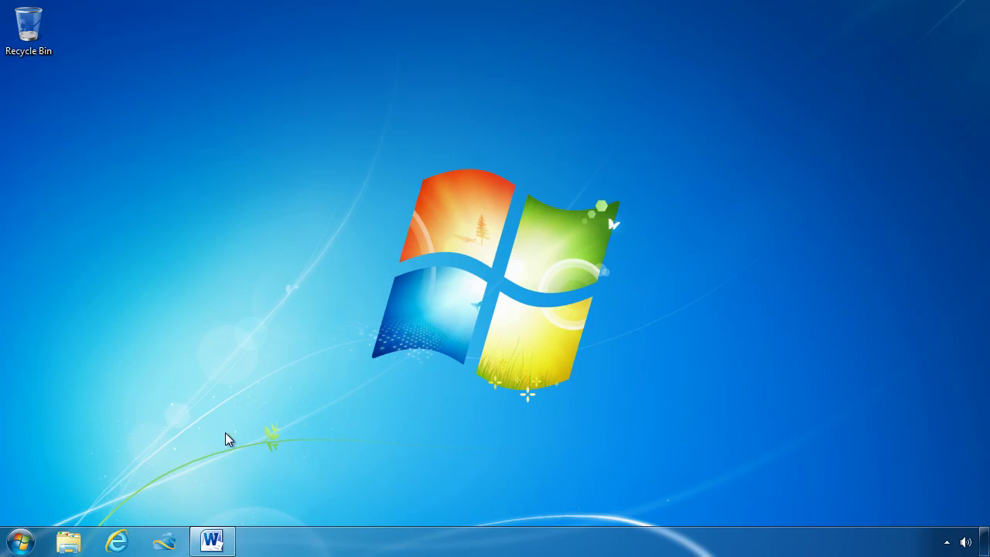
# Launch Sound Recorder and record a short audio comment.
pyautogui.click(30, 532)
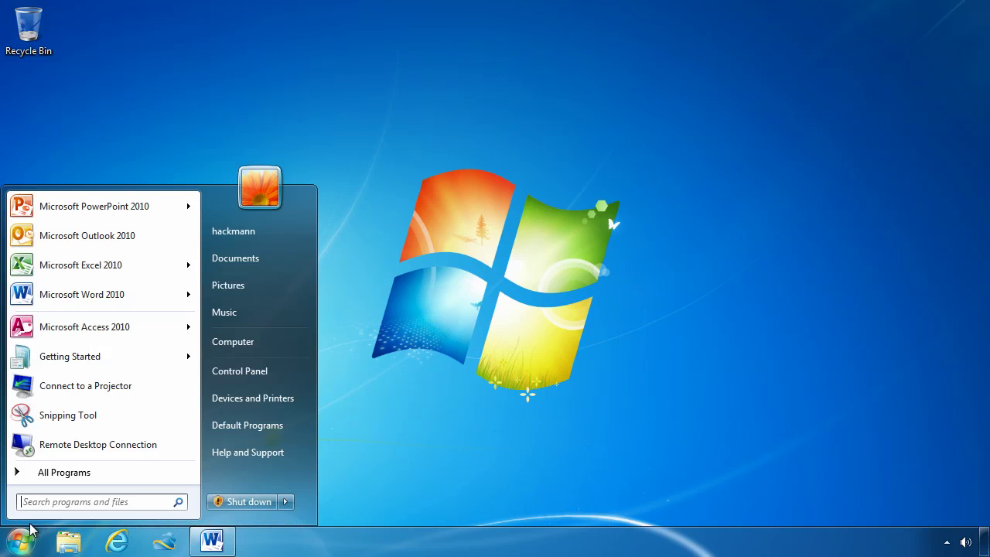
pyautogui.write('soun')
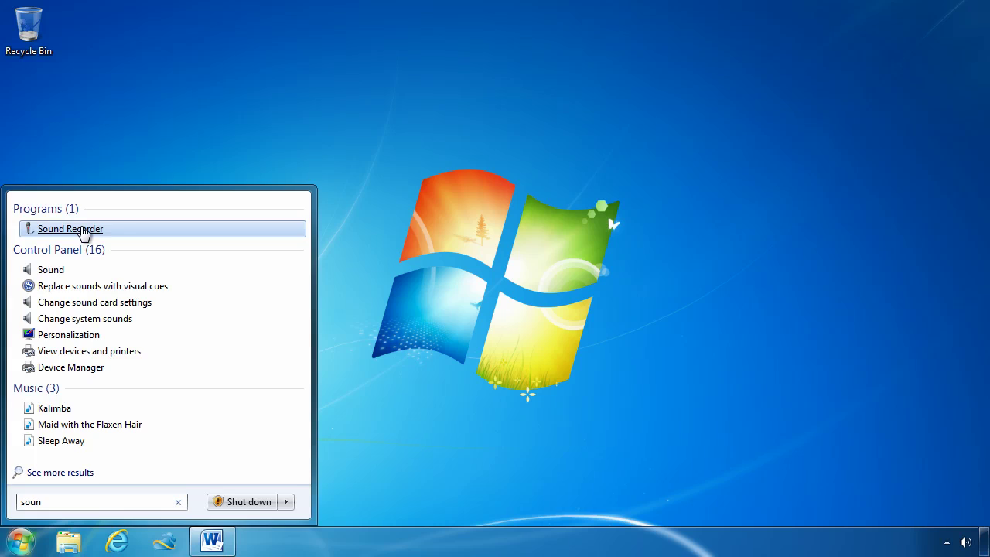
pyautogui.click(69, 229)
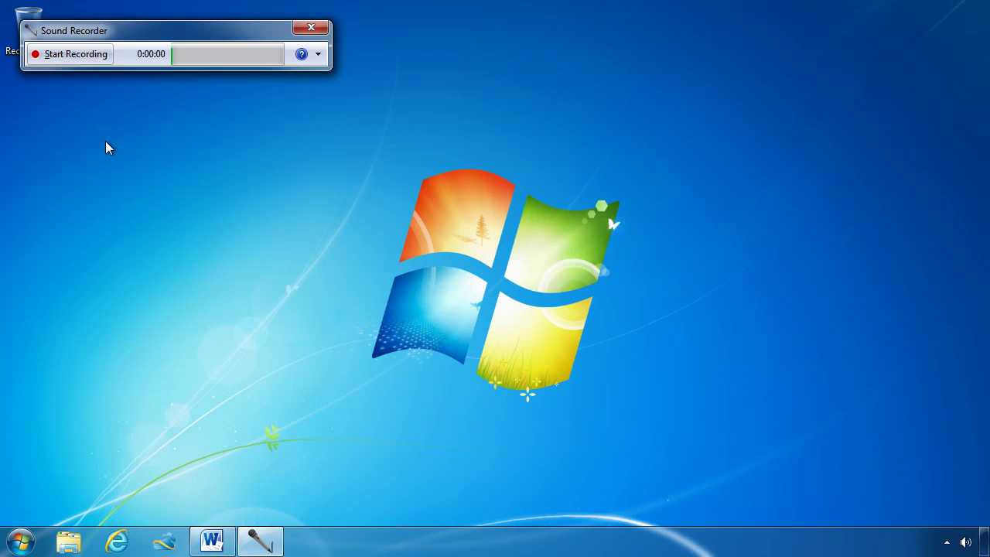
pyautogui.click(76, 56)
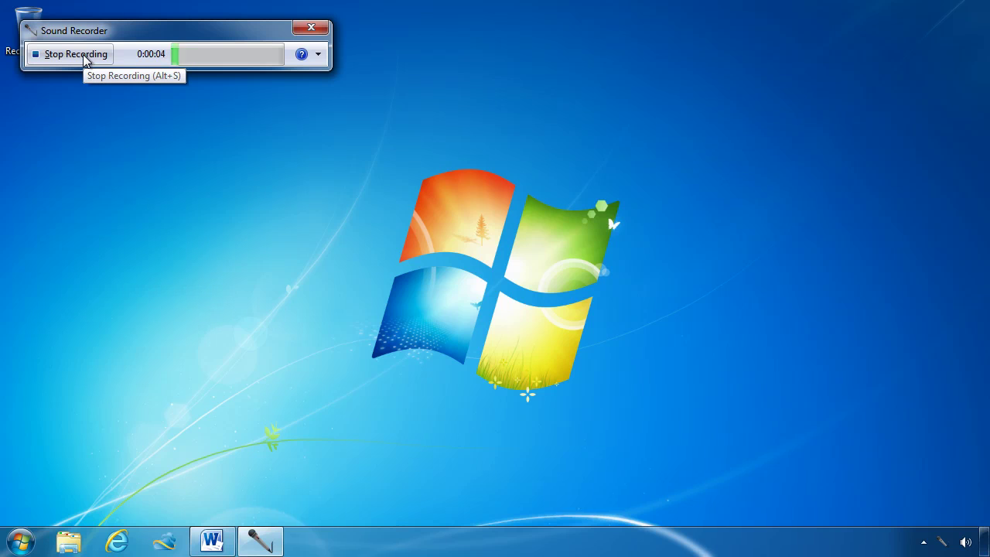
pyautogui.click(85, 60)
# Save the recording as EndComments_student1.wma on the desktop and embed it in the Word comment.
pyautogui.write('EndComments_student1')
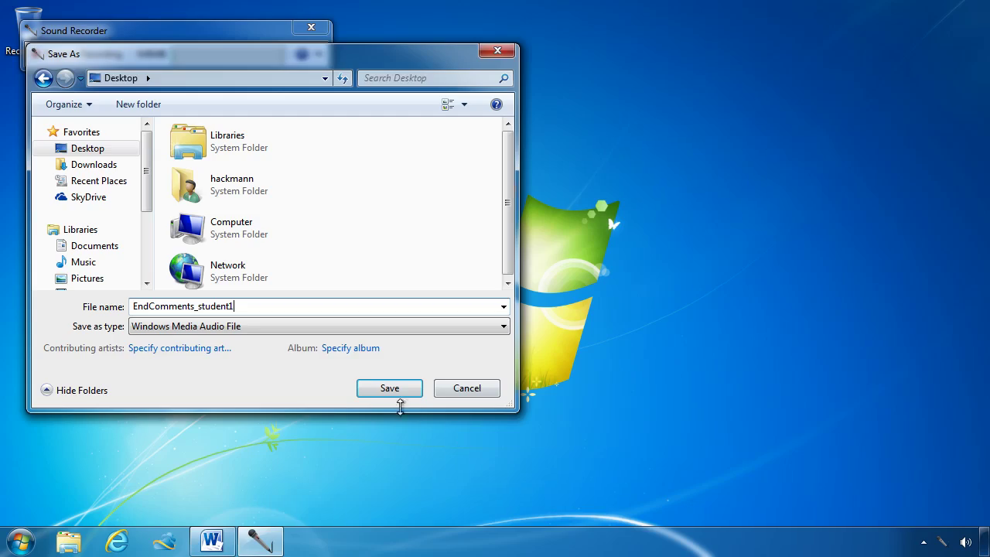
pyautogui.click(373, 398)
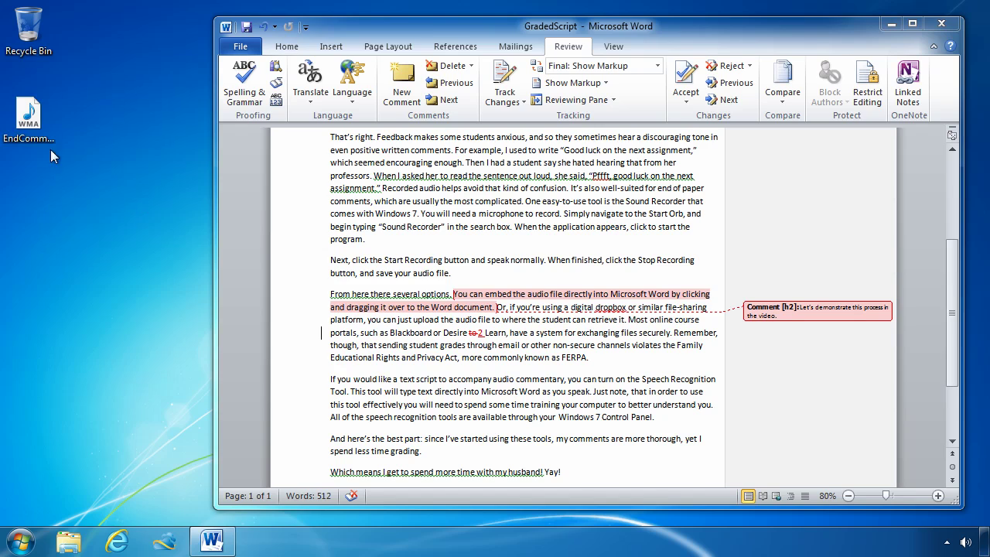
pyautogui.moveTo(35, 127); pyautogui.dragTo(793, 317)
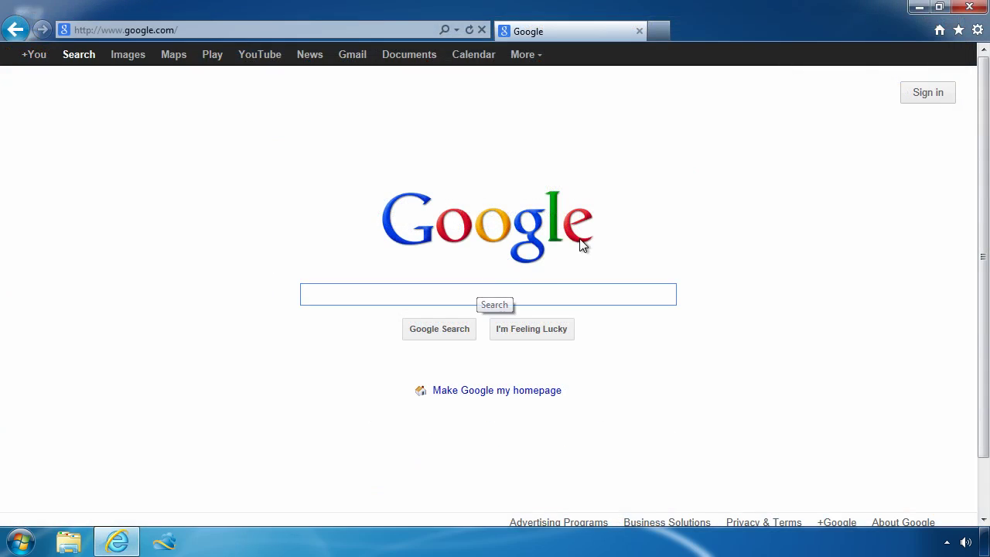
# Search Google for 'd2l' and follow the D2L - DePaul University result.
pyautogui.write('d2l')
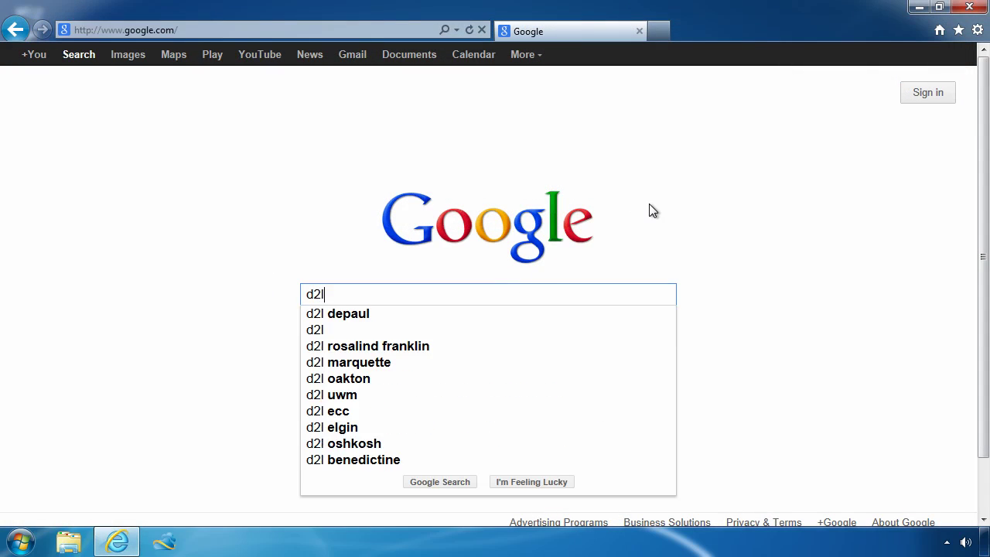
pyautogui.press('Return')
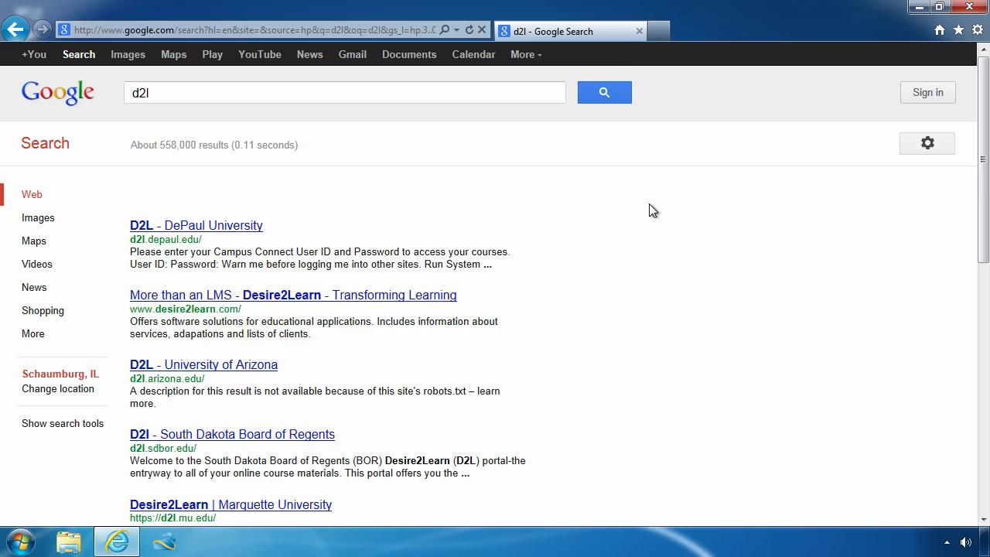
pyautogui.click(251, 377)
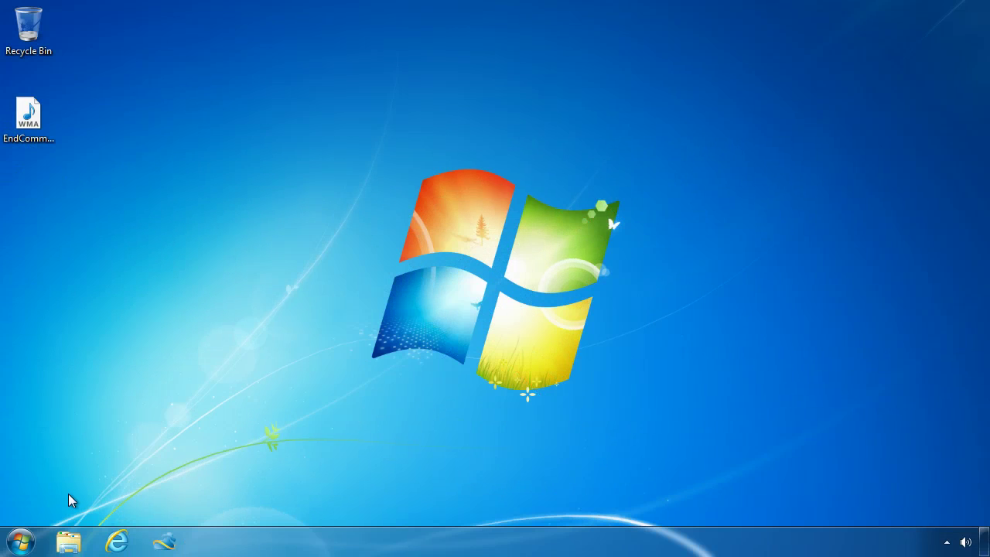
# Open the Speech Recognition settings via 'spe' and start Windows Speech Recognition.
pyautogui.click(20, 541)
pyautogui.write('spe')
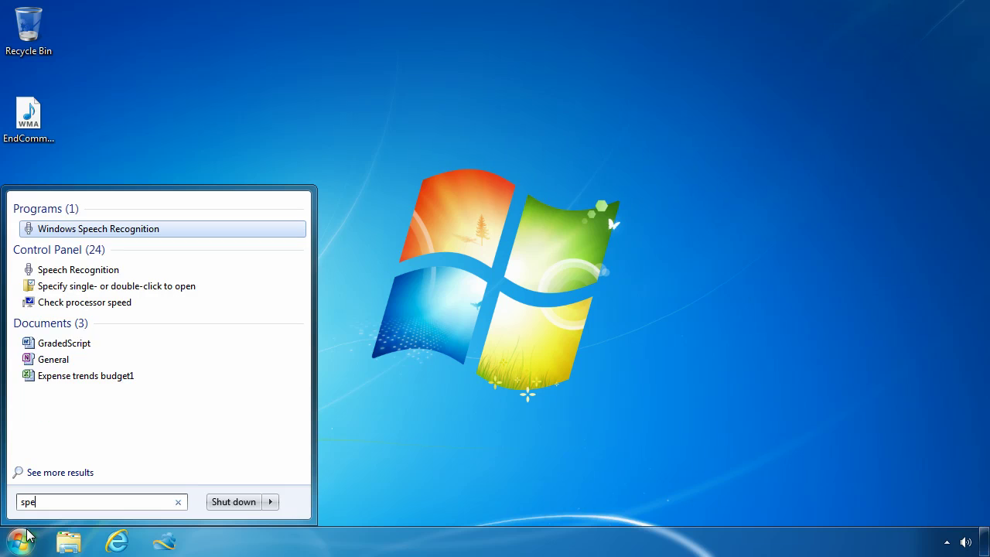
pyautogui.click(105, 272)
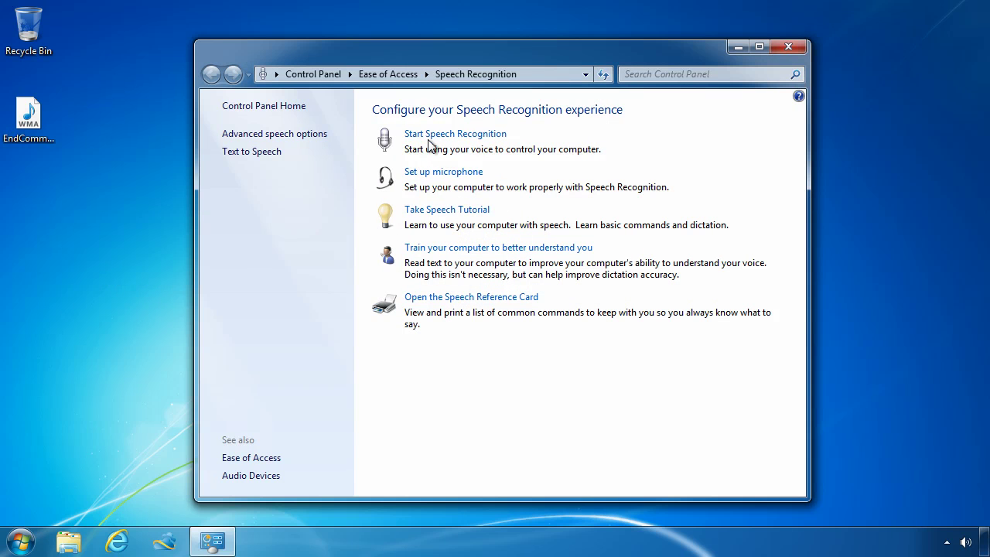
pyautogui.click(432, 135)
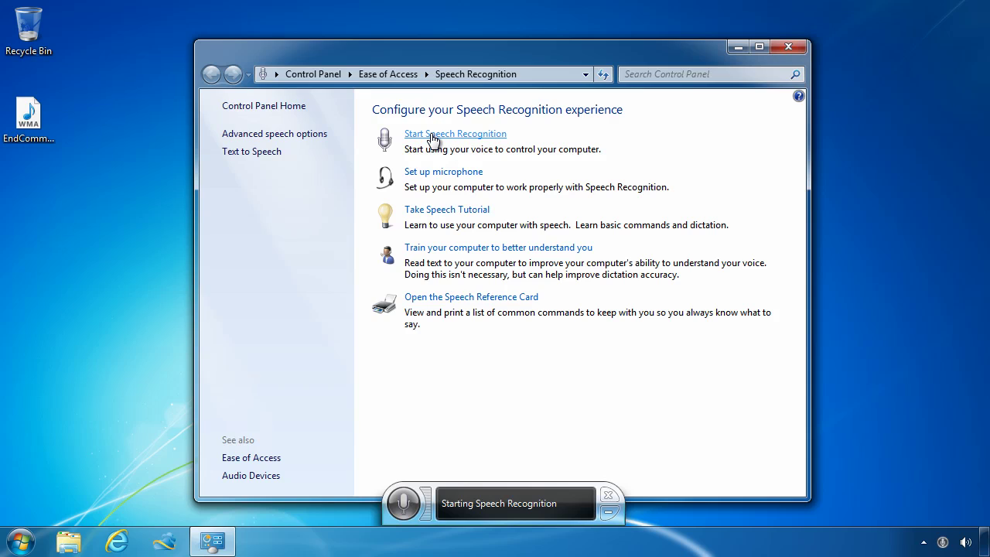